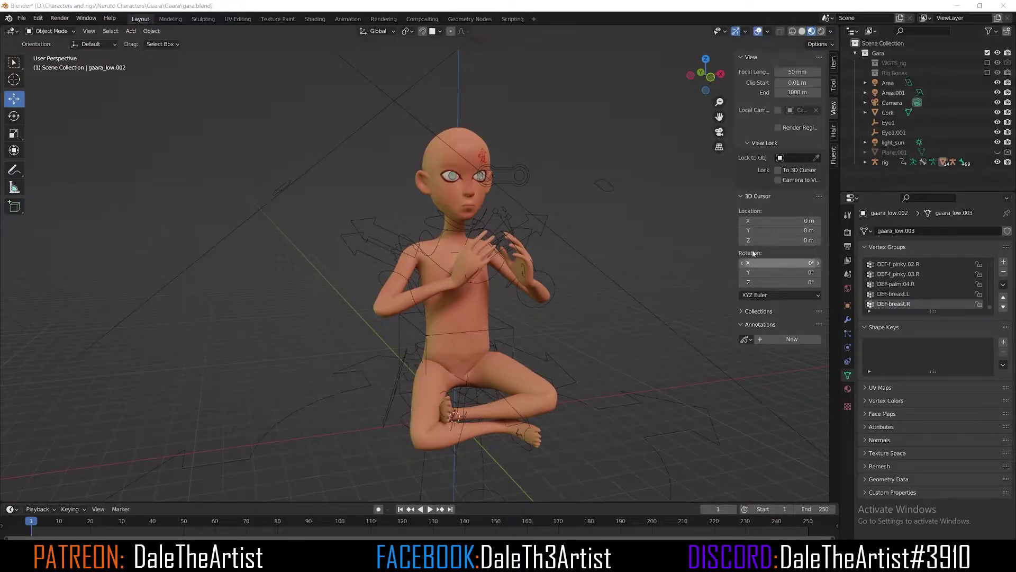
Inspect the body mesh gaara_low.002 in Edit Mode, revealing its T-pose rest shape, then return to the seated view.
{"action": "middle_click_drag", "start_coordinate": [421, 221], "coordinate": [308, 218]}
{"action": "left_click", "coordinate": [314, 207]}
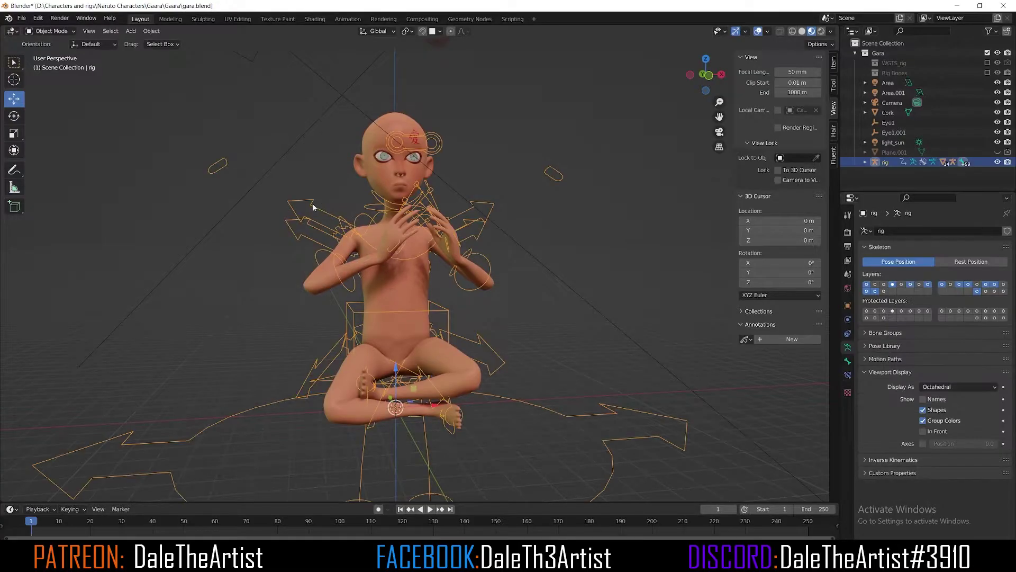
{"action": "left_click", "coordinate": [377, 175]}
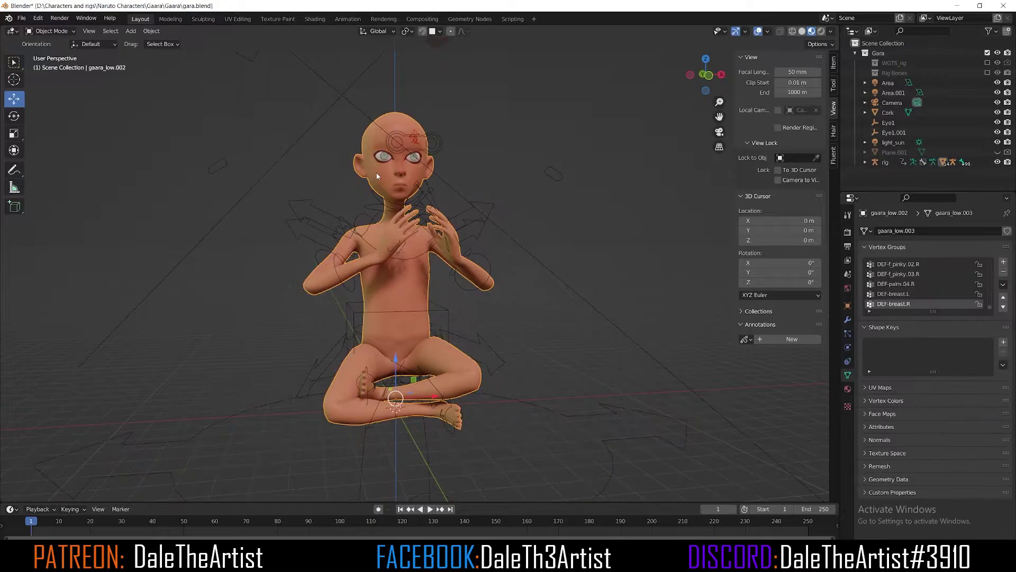
{"action": "key", "text": "Tab"}
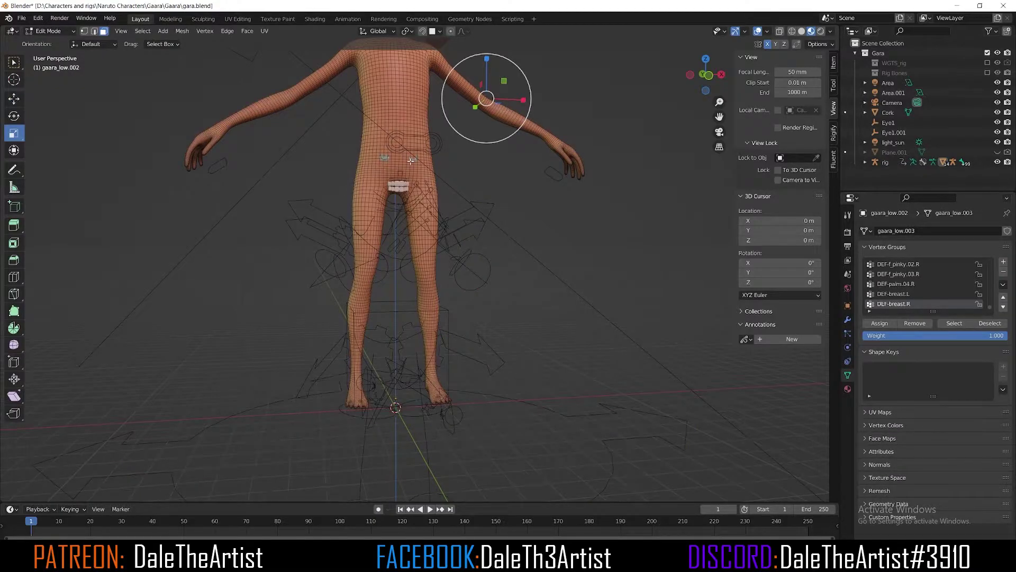
{"action": "middle_click_drag", "start_coordinate": [418, 125], "coordinate": [385, 211], "text": "shift"}
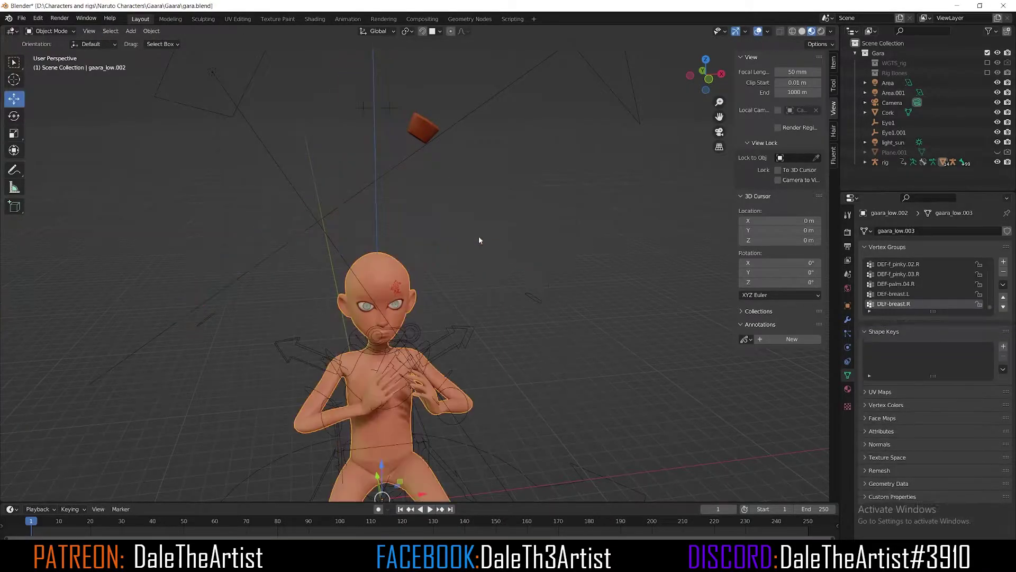
{"action": "key", "text": "Tab"}
{"action": "middle_click_drag", "start_coordinate": [392, 290], "coordinate": [430, 397]}
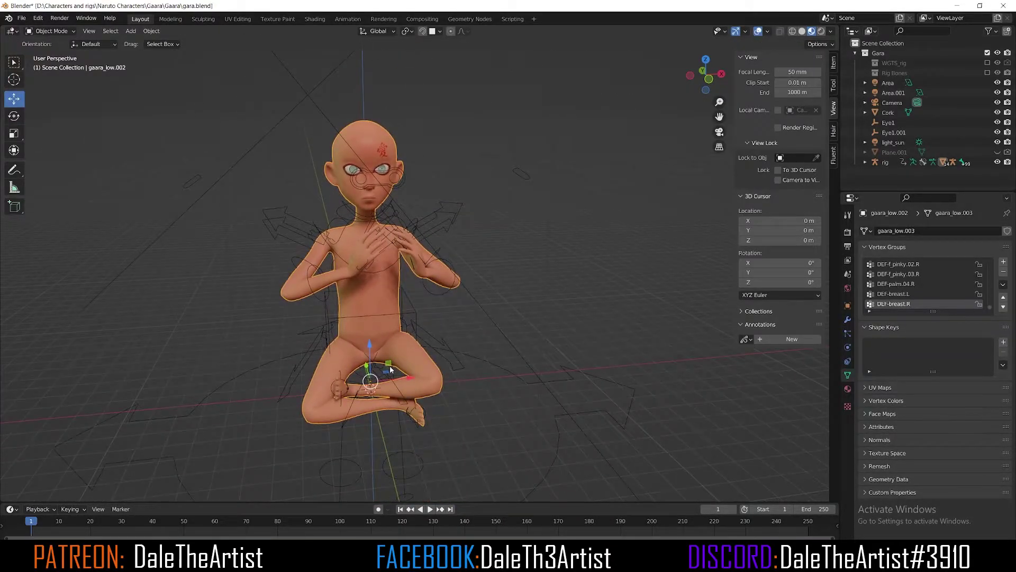
{"action": "middle_click_drag", "start_coordinate": [390, 369], "coordinate": [413, 275]}
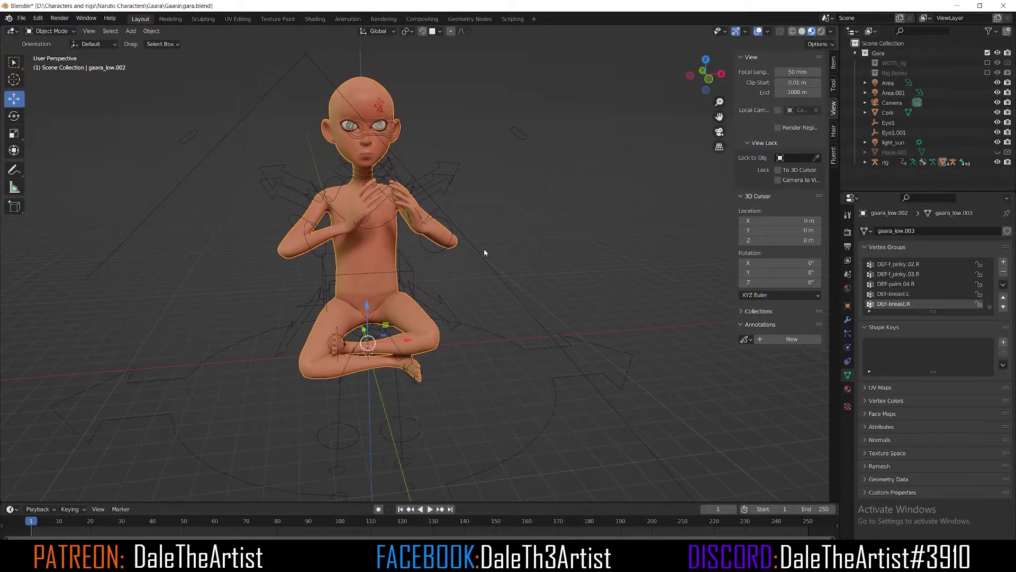
Put the rig in Pose Mode and clear its bone locations and rotations back to rest.
{"action": "left_click", "coordinate": [452, 169]}
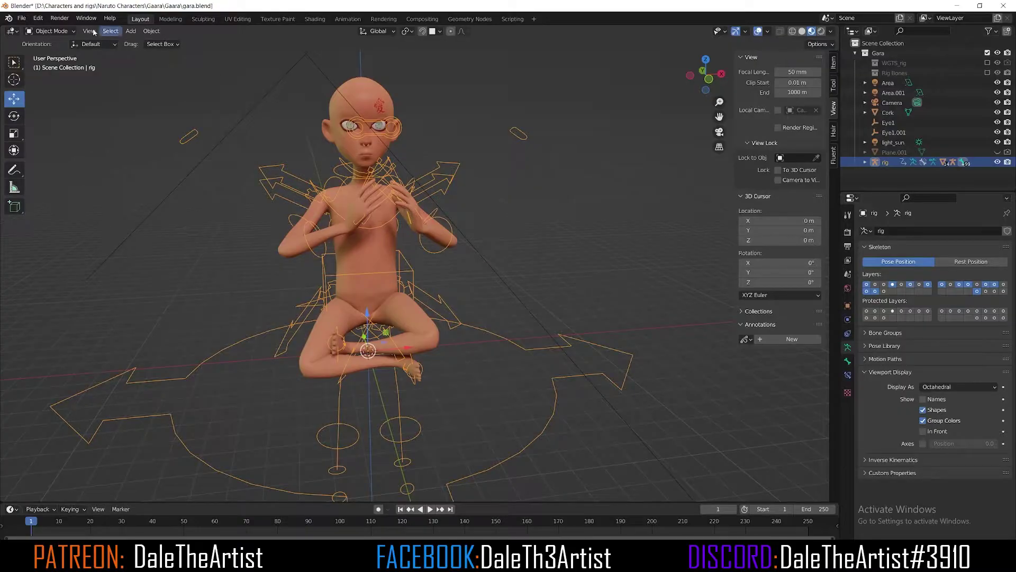
{"action": "left_click", "coordinate": [51, 31]}
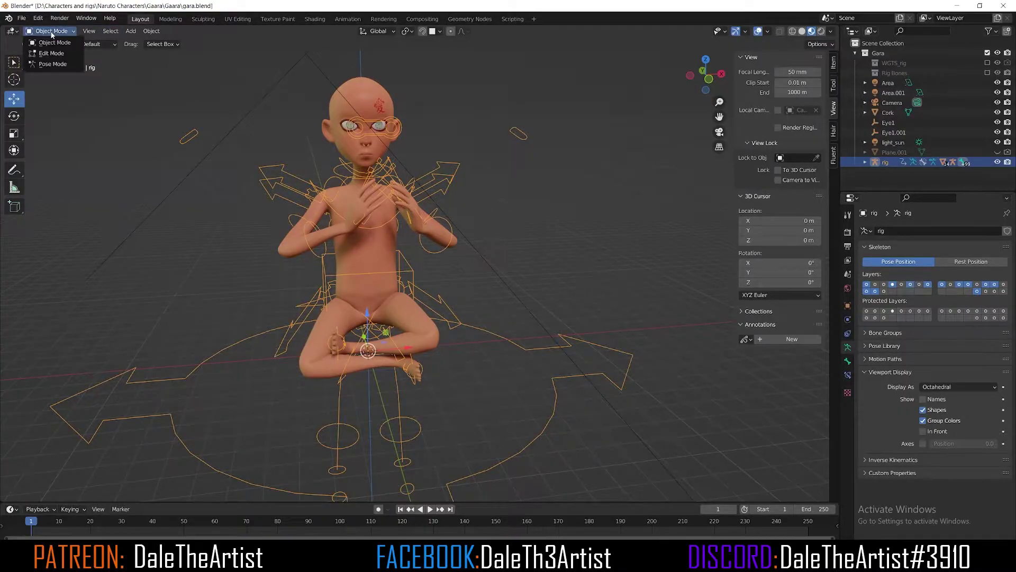
{"action": "left_click", "coordinate": [53, 64]}
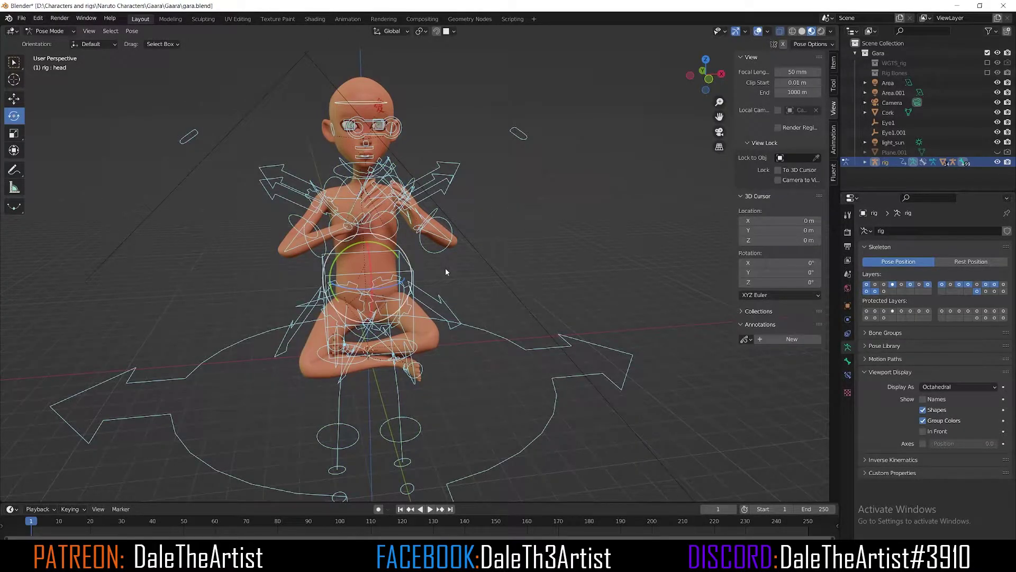
{"action": "key", "text": "alt+g"}
{"action": "key", "text": "alt+r"}
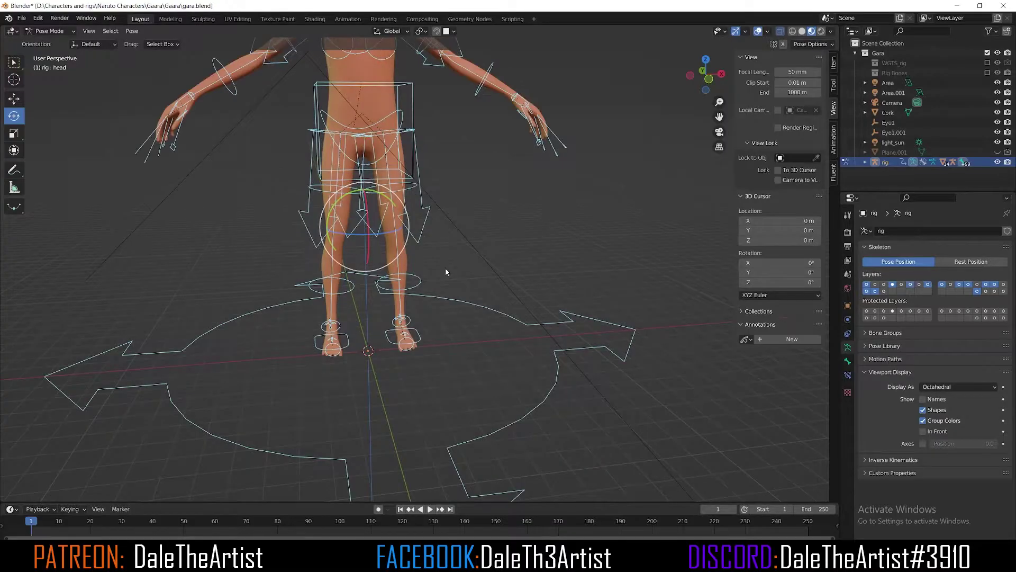
Examine the cleared pose, then restore the cross-legged sitting pose.
{"action": "scroll", "coordinate": [434, 178], "scroll_direction": "down", "scroll_amount": 5}
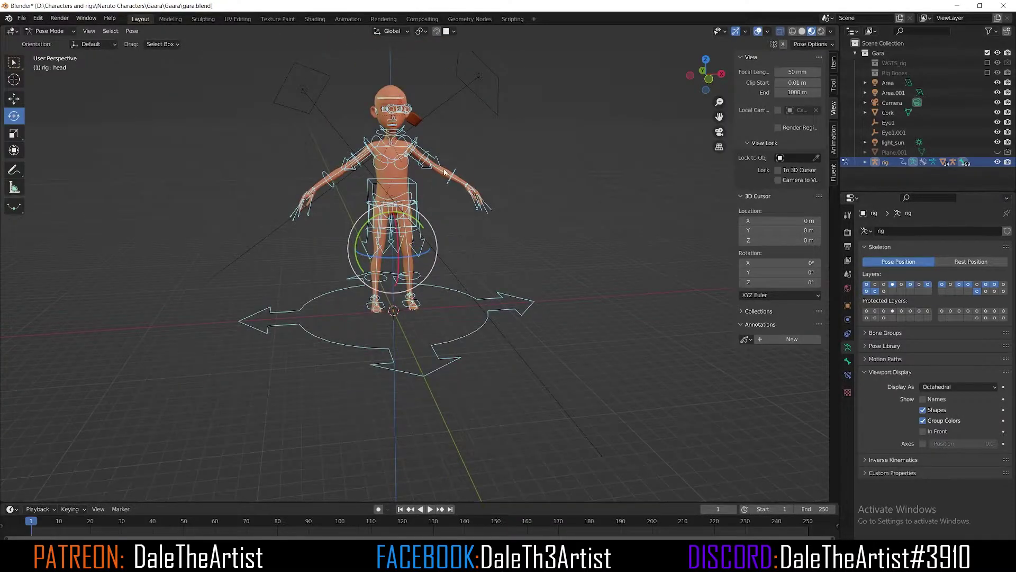
{"action": "scroll", "coordinate": [444, 171], "scroll_direction": "up", "scroll_amount": 4}
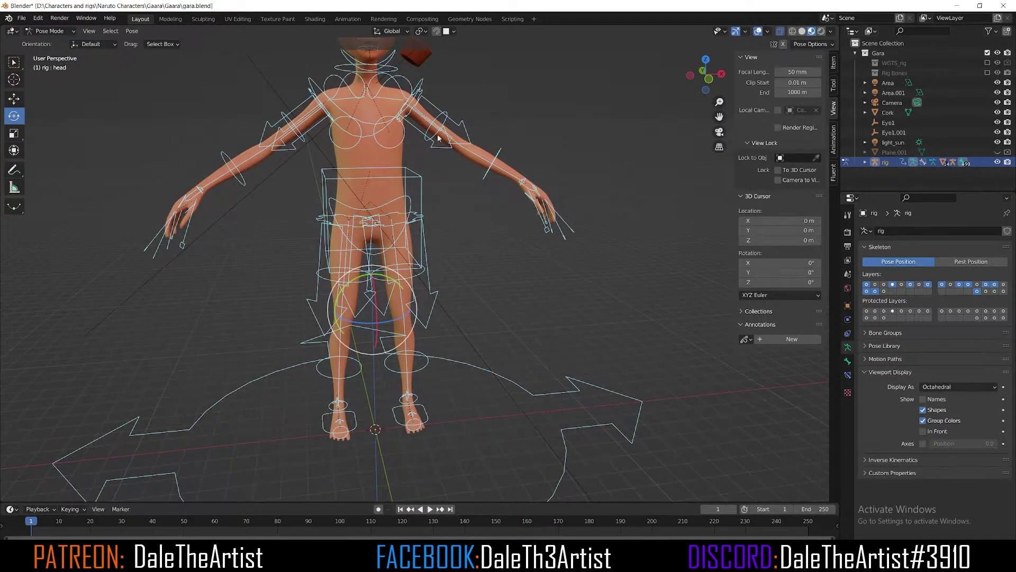
{"action": "middle_click_drag", "start_coordinate": [438, 137], "coordinate": [463, 280], "text": "shift"}
{"action": "scroll", "coordinate": [451, 258], "scroll_direction": "up", "scroll_amount": 2}
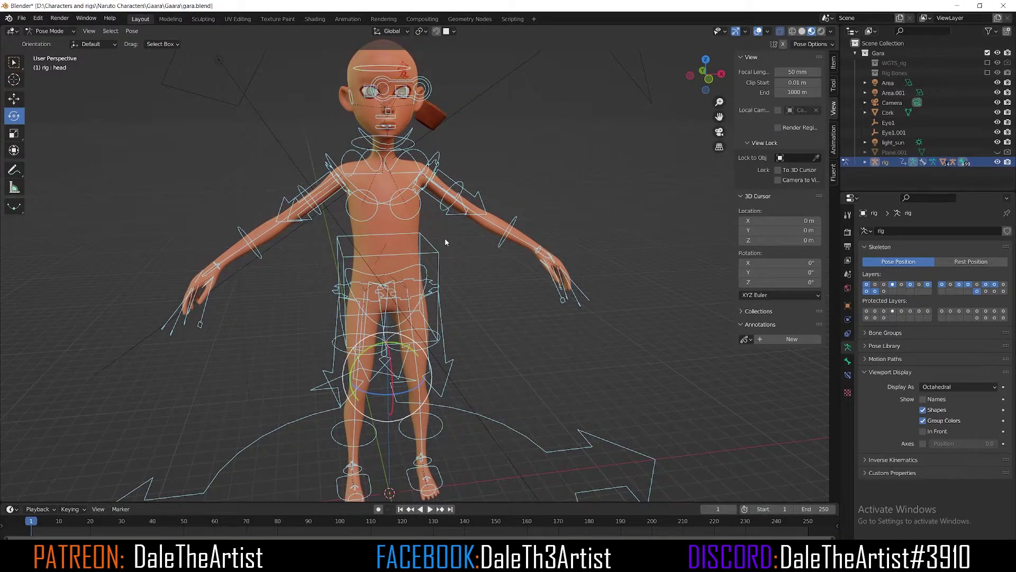
{"action": "scroll", "coordinate": [410, 246], "scroll_direction": "down", "scroll_amount": 1}
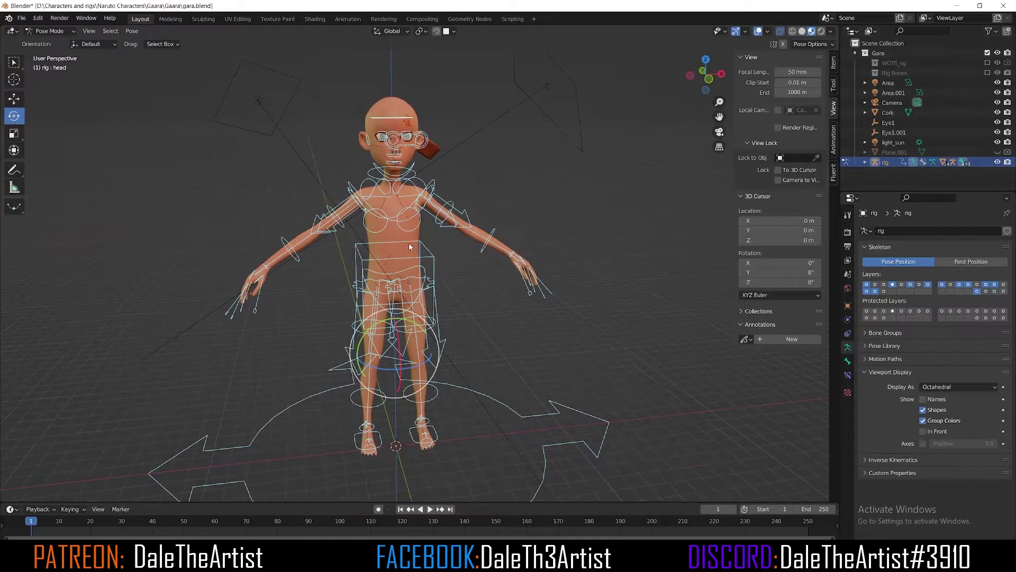
{"action": "scroll", "coordinate": [401, 215], "scroll_direction": "up", "scroll_amount": 1}
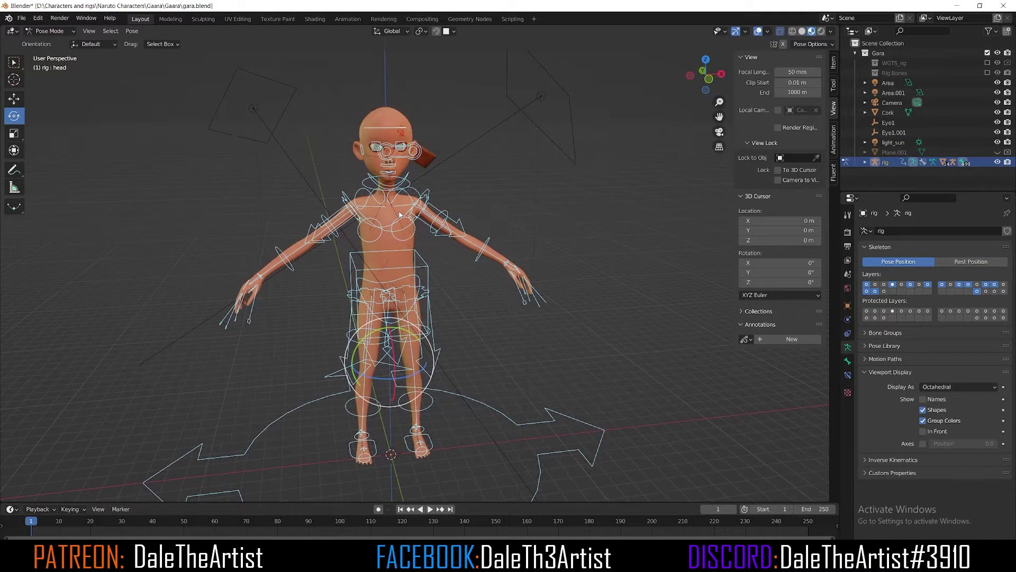
{"action": "key", "text": "ctrl+shift+z"}
{"action": "key", "text": "ctrl+shift+z"}
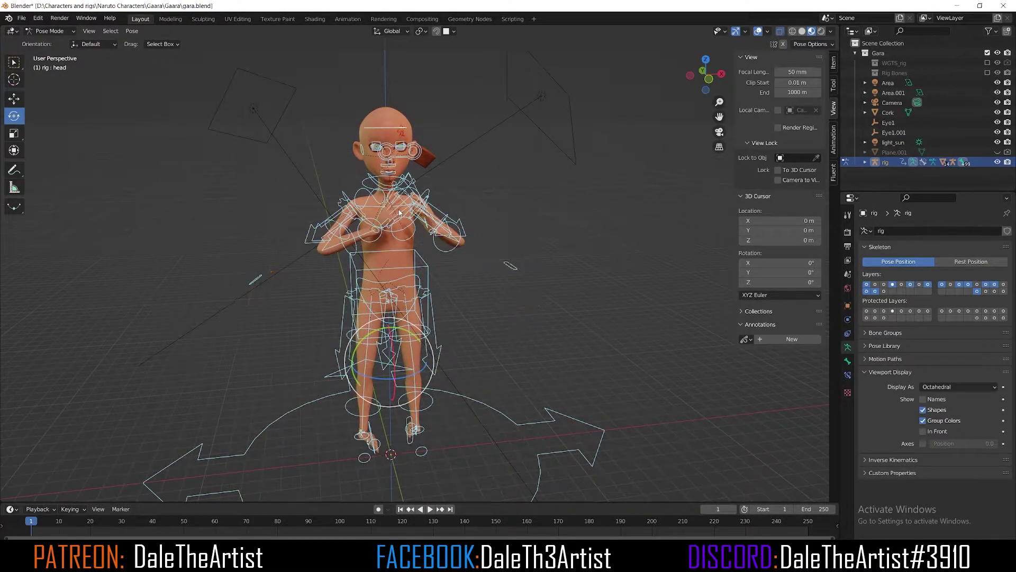
Return the seated rig to Object Mode.
{"action": "middle_click_drag", "start_coordinate": [438, 287], "coordinate": [369, 209]}
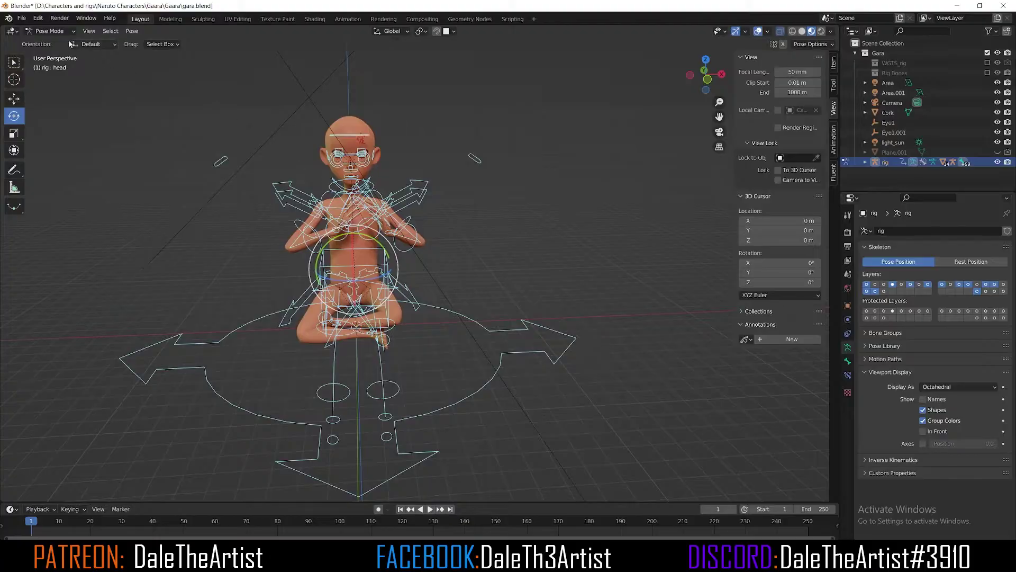
{"action": "left_click", "coordinate": [48, 31]}
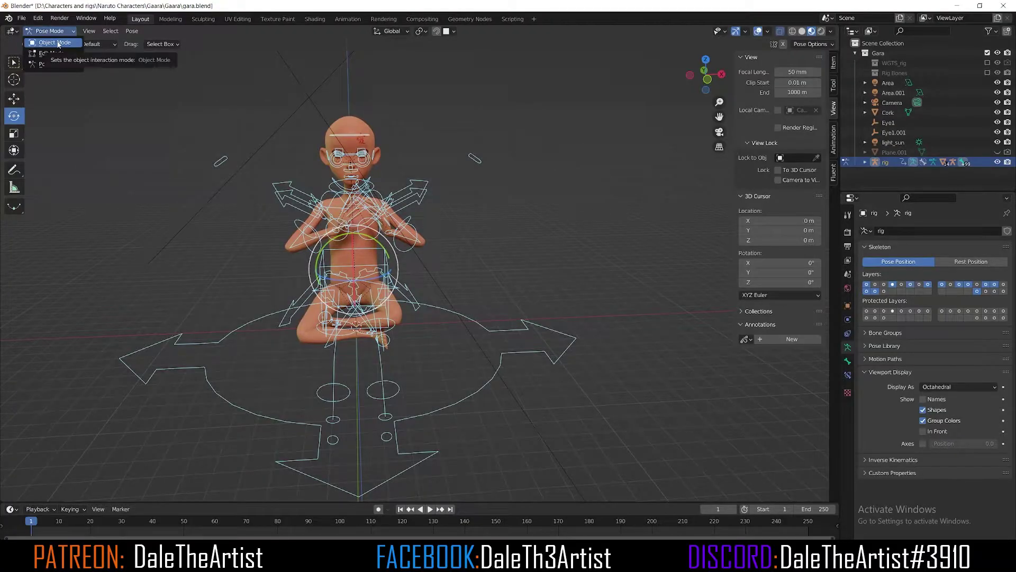
{"action": "left_click", "coordinate": [57, 30]}
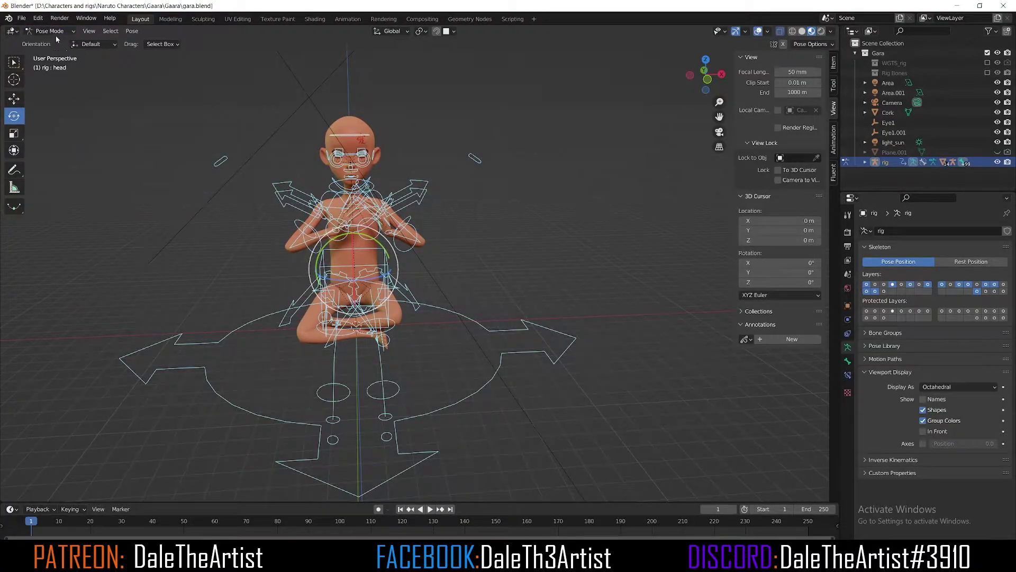
{"action": "left_click", "coordinate": [57, 32]}
{"action": "left_click", "coordinate": [48, 42]}
Deselect the rig and select the body mesh gaara_low.002 to show its vertex groups.
{"action": "left_click", "coordinate": [427, 148]}
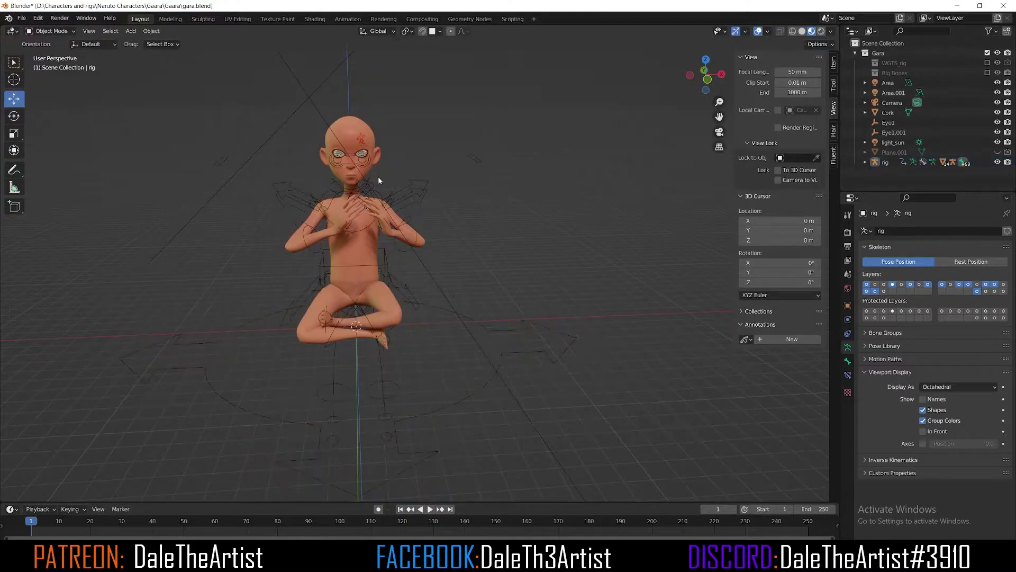
{"action": "scroll", "coordinate": [378, 176], "scroll_direction": "up", "scroll_amount": 4}
{"action": "middle_click_drag", "start_coordinate": [408, 204], "coordinate": [398, 247]}
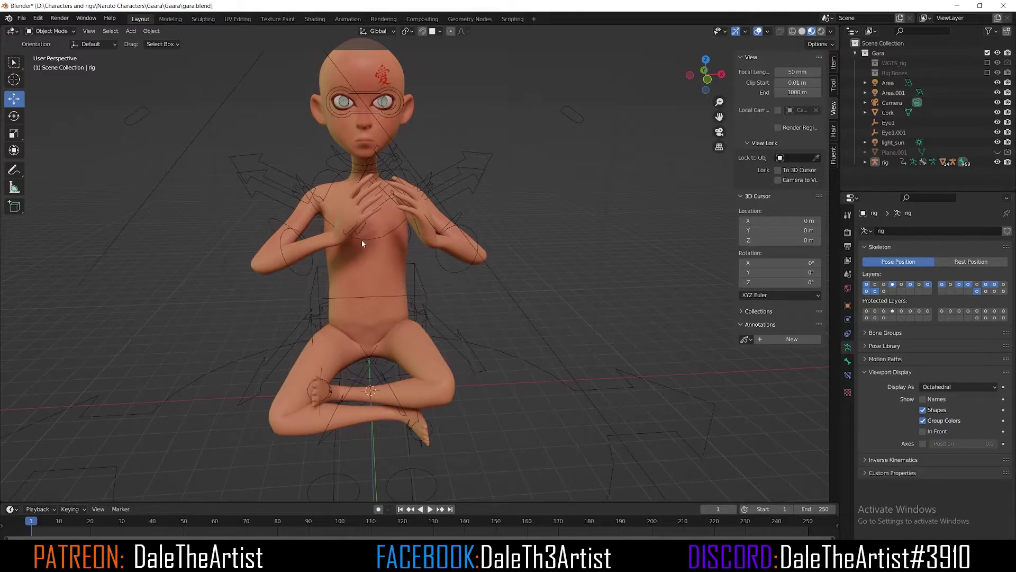
{"action": "left_click", "coordinate": [359, 253]}
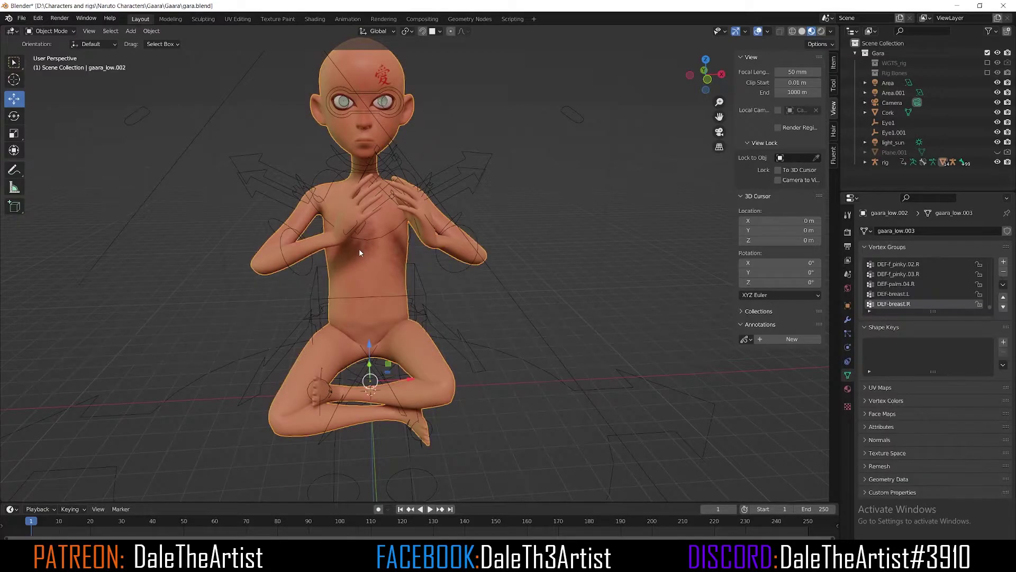
Duplicate the body mesh's Armature modifier, then apply the original, leaving only Armature.001.
{"action": "left_click", "coordinate": [848, 321]}
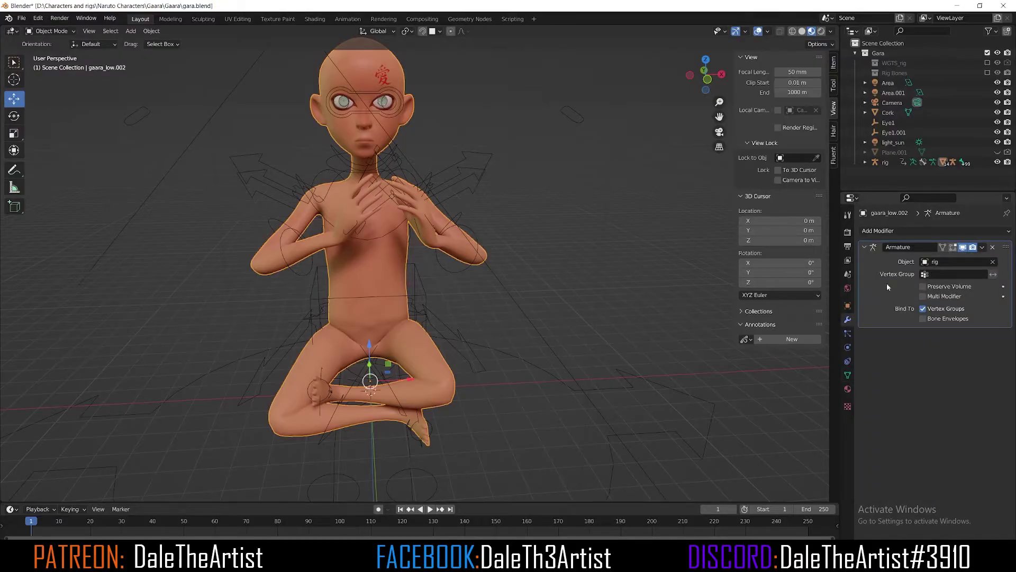
{"action": "left_click", "coordinate": [983, 247]}
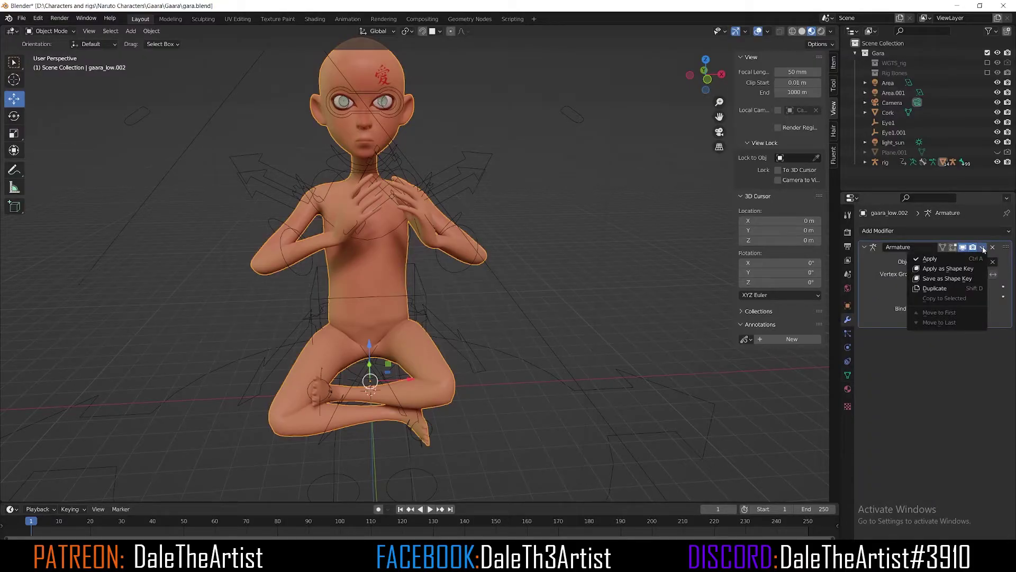
{"action": "left_click", "coordinate": [939, 289]}
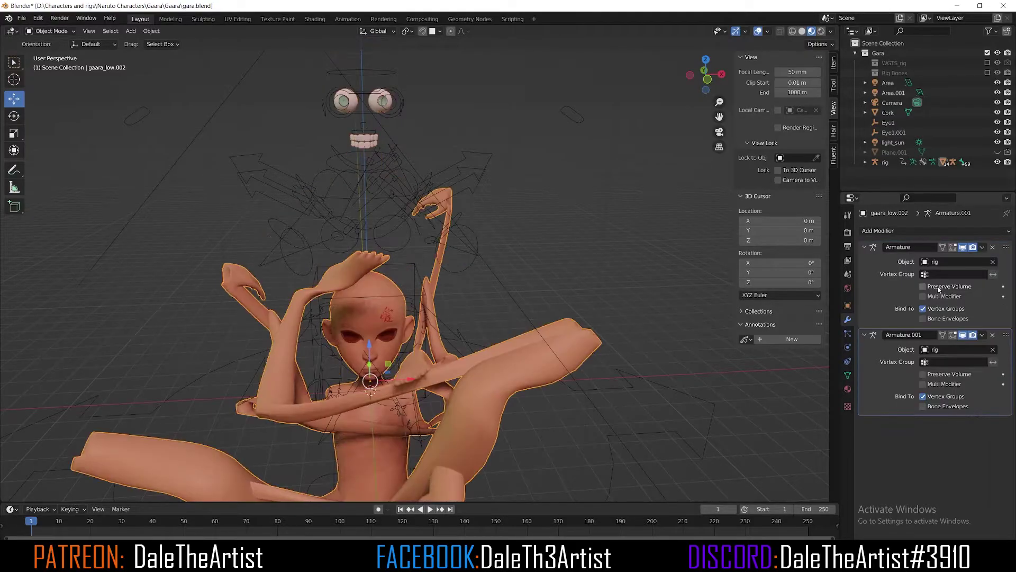
{"action": "scroll", "coordinate": [455, 271], "scroll_direction": "down", "scroll_amount": 3}
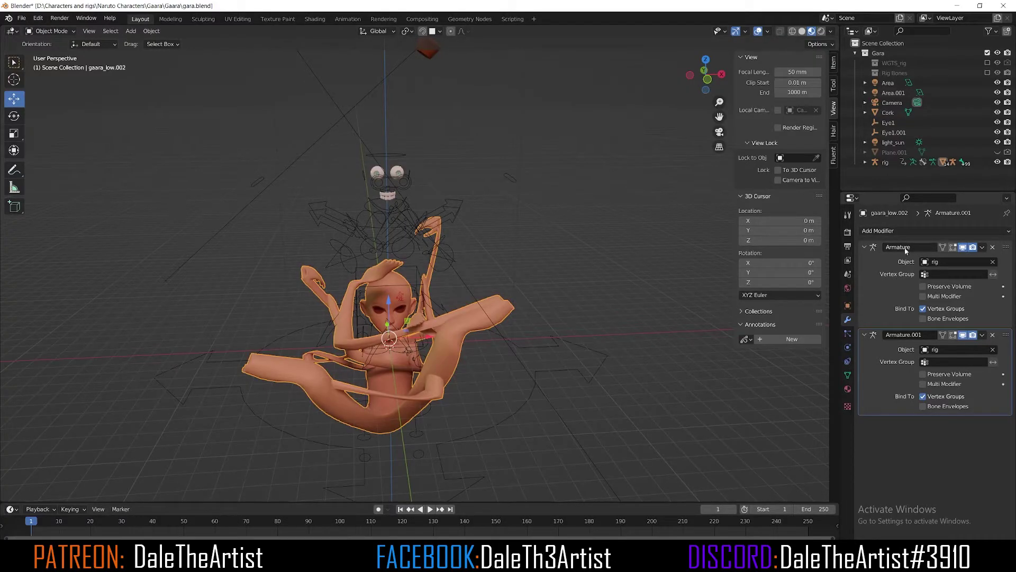
{"action": "left_click", "coordinate": [982, 248]}
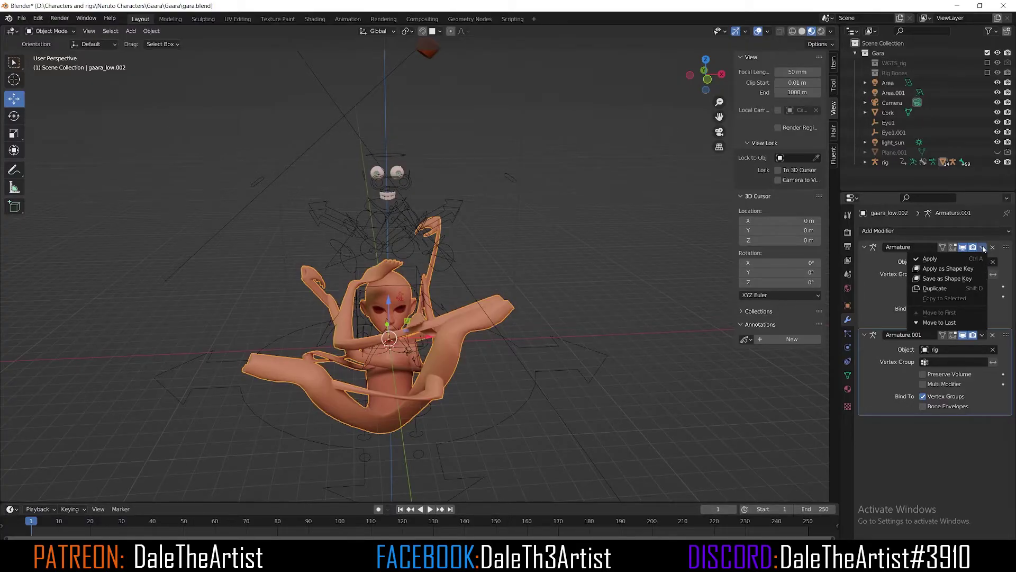
{"action": "left_click", "coordinate": [947, 258]}
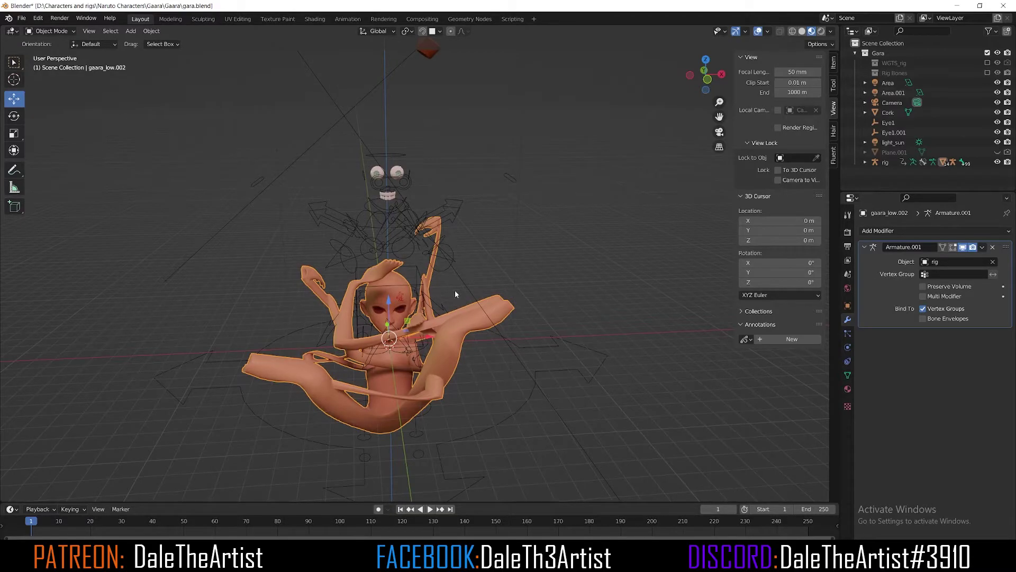
Select the rig, enter Pose Mode, and deselect all its bones.
{"action": "left_click", "coordinate": [458, 213]}
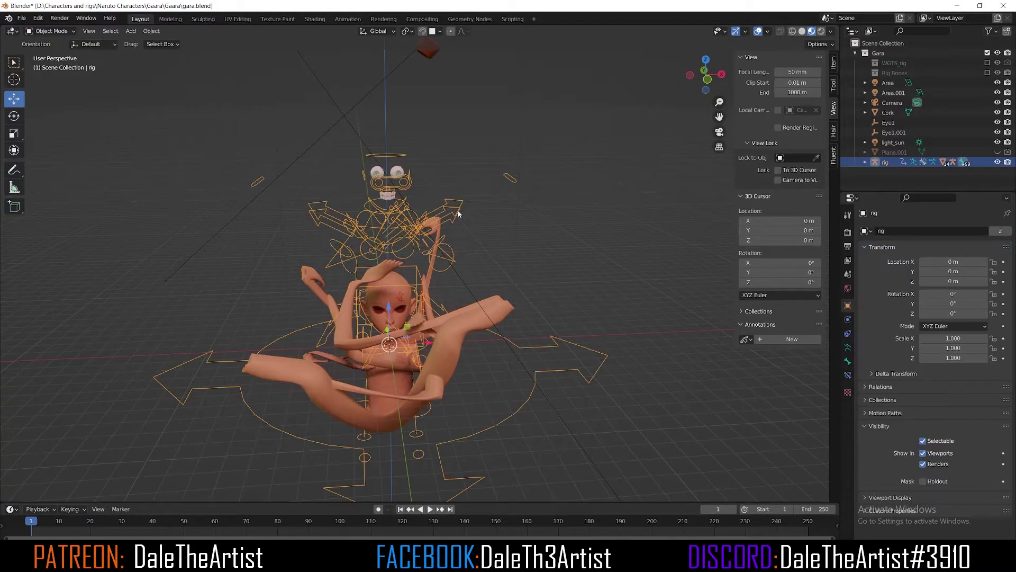
{"action": "left_click", "coordinate": [66, 33]}
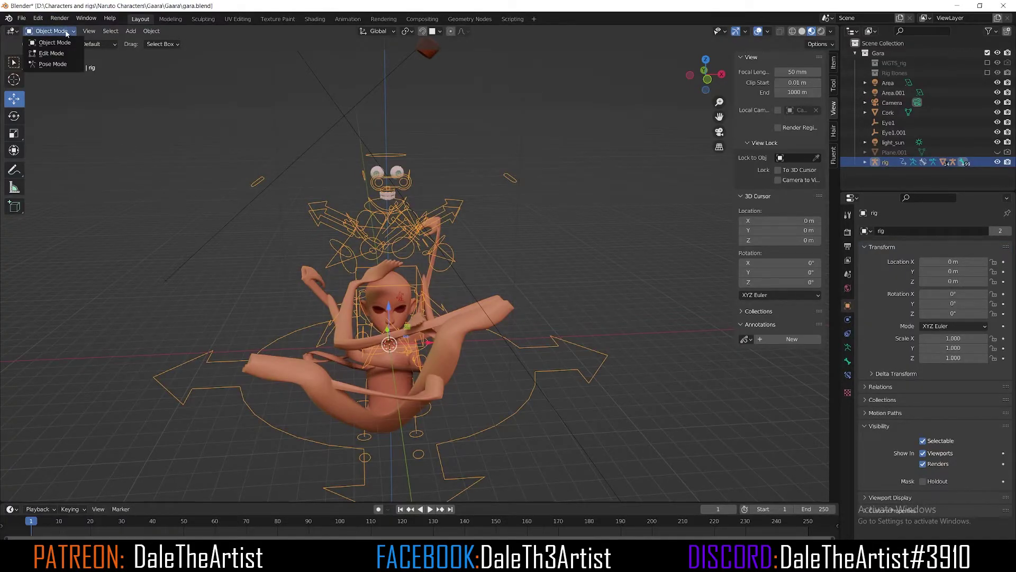
{"action": "left_click", "coordinate": [54, 64]}
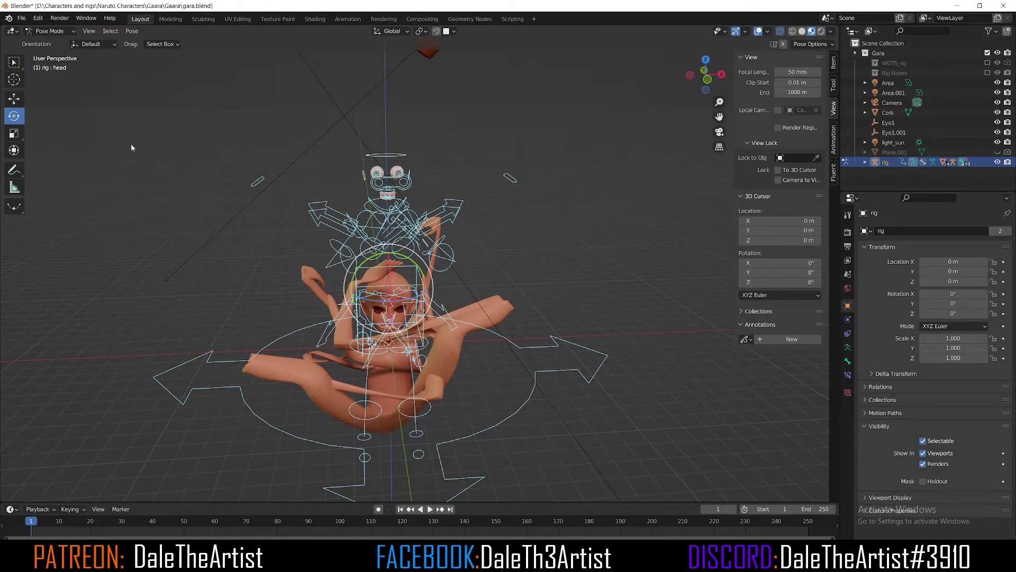
{"action": "key", "text": "alt+a"}
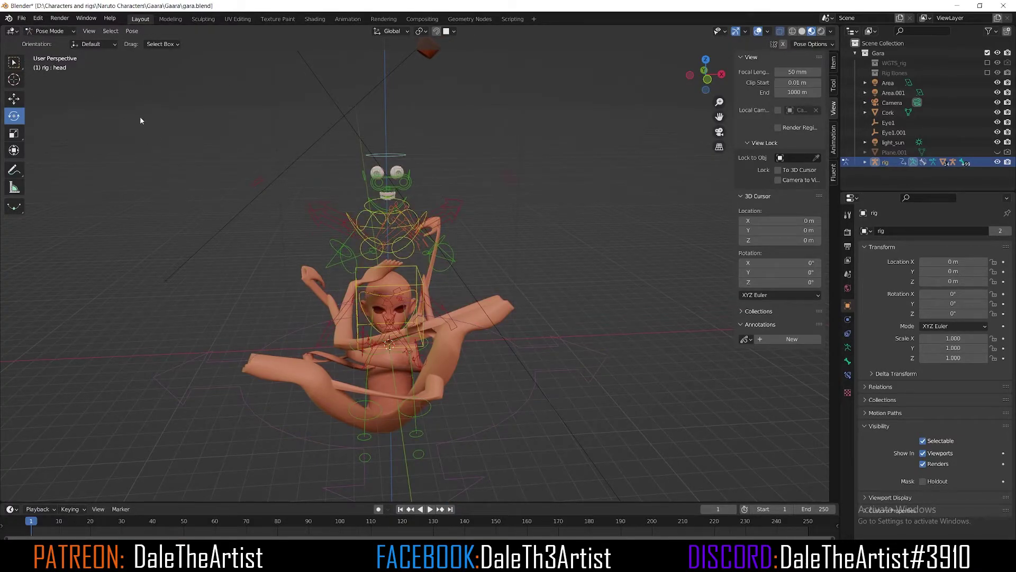
Apply the rig's current sitting pose as its rest pose.
{"action": "left_click", "coordinate": [132, 32]}
{"action": "mouse_move", "coordinate": [148, 64]}
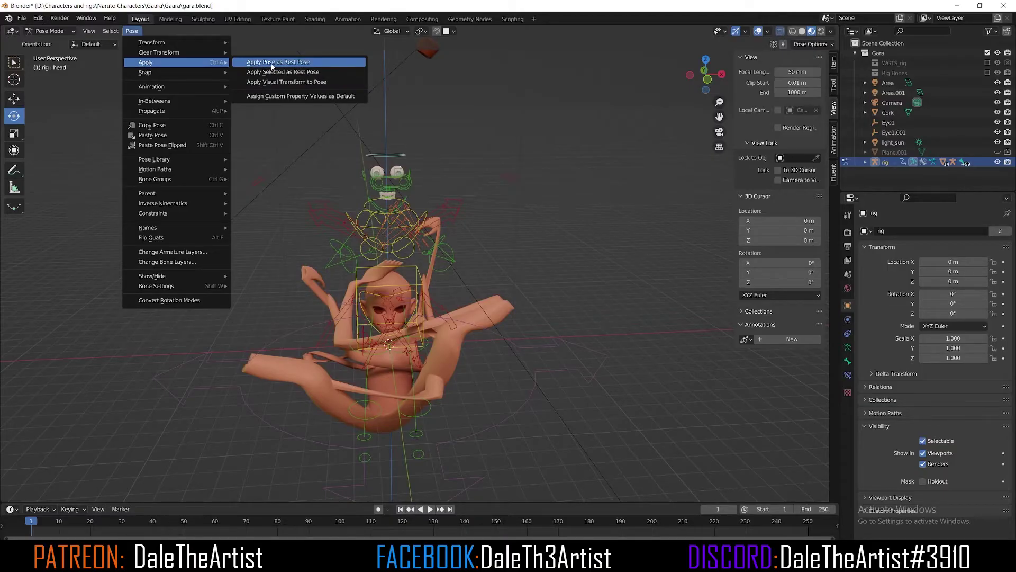
{"action": "left_click", "coordinate": [272, 64]}
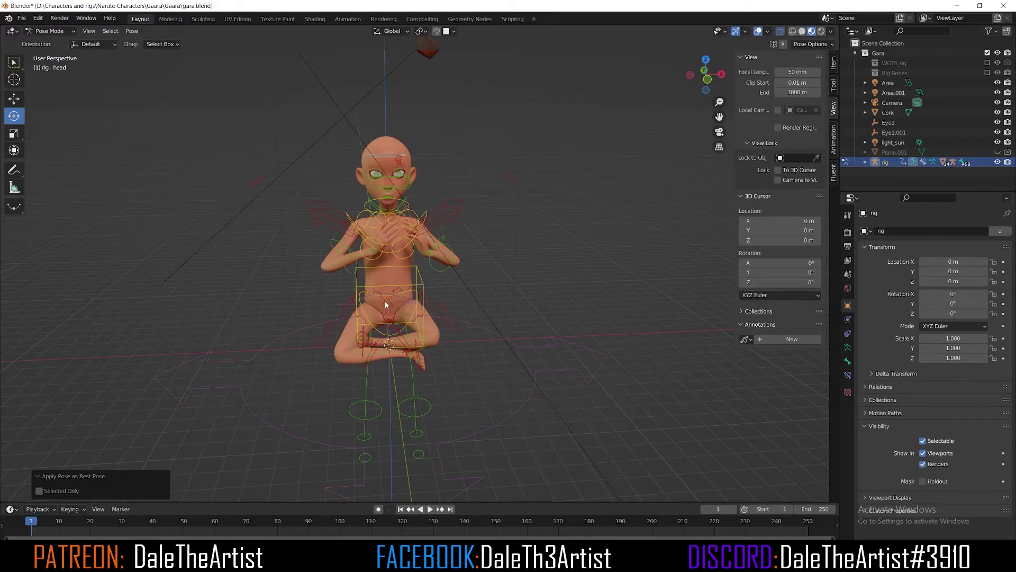
Select all bones, return the rig to Object Mode, and open gaara_low.002 in Edit Mode.
{"action": "key", "text": "a"}
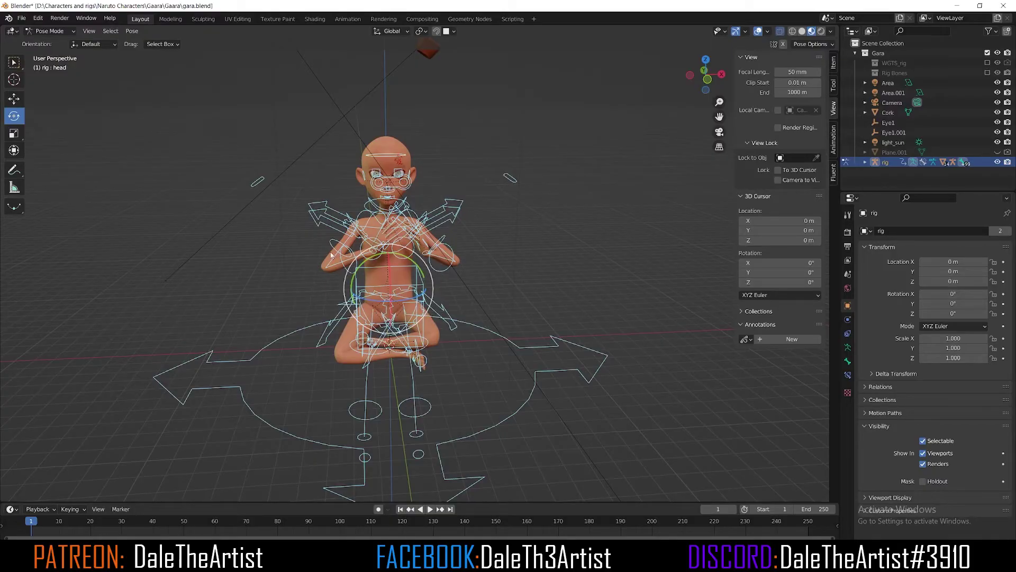
{"action": "left_click", "coordinate": [58, 32]}
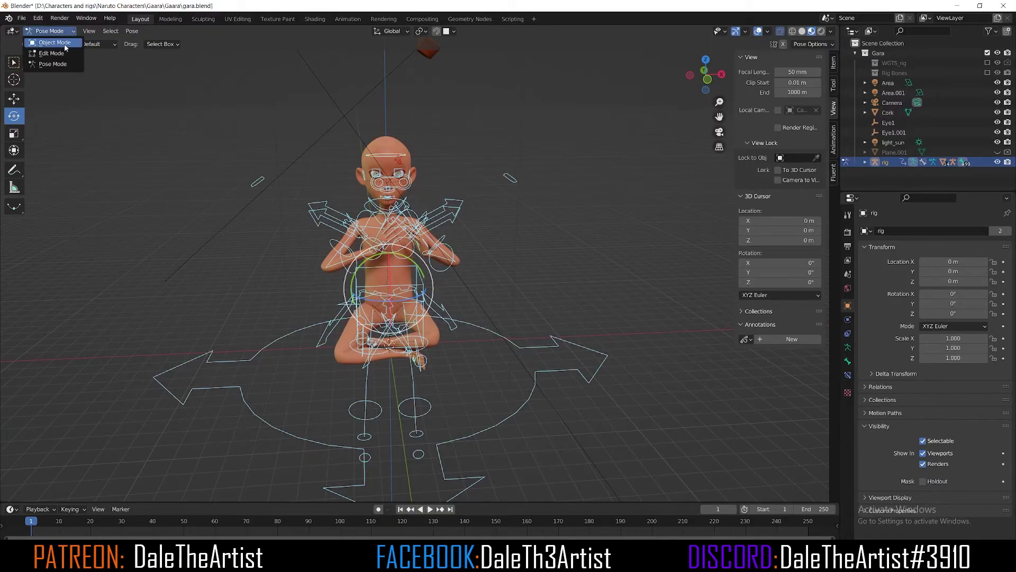
{"action": "left_click", "coordinate": [55, 43]}
{"action": "left_click", "coordinate": [389, 150]}
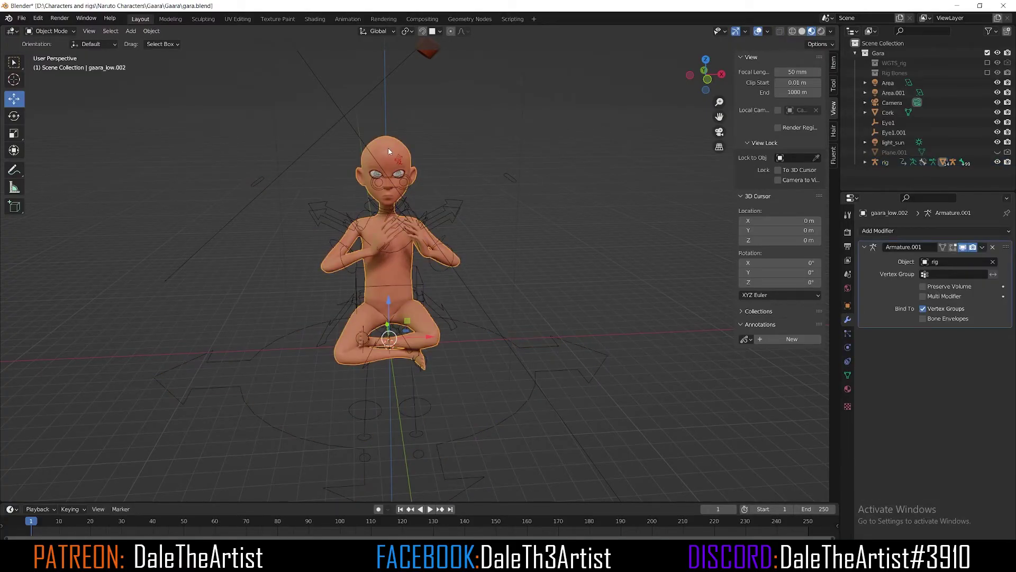
{"action": "key", "text": "Tab"}
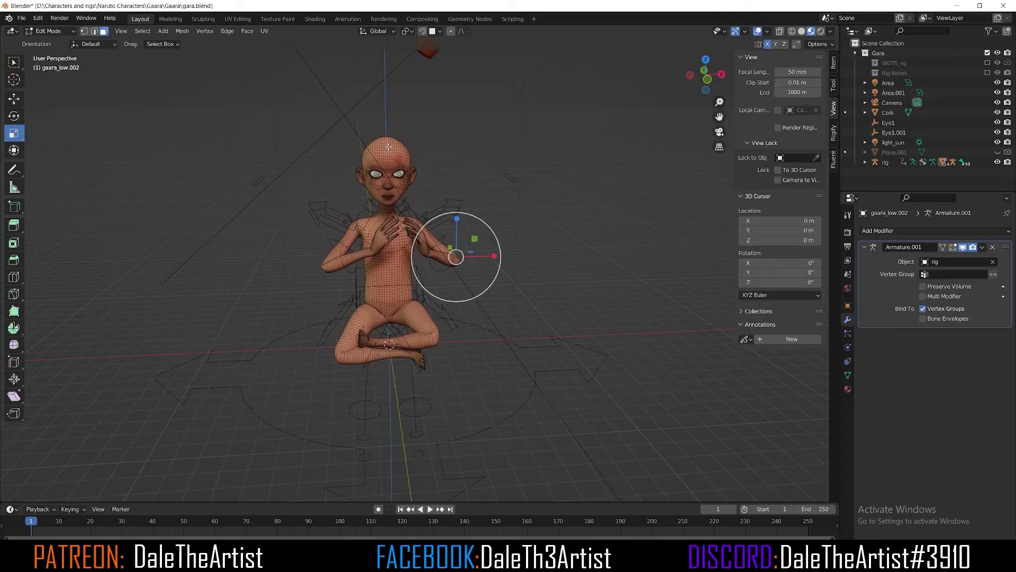